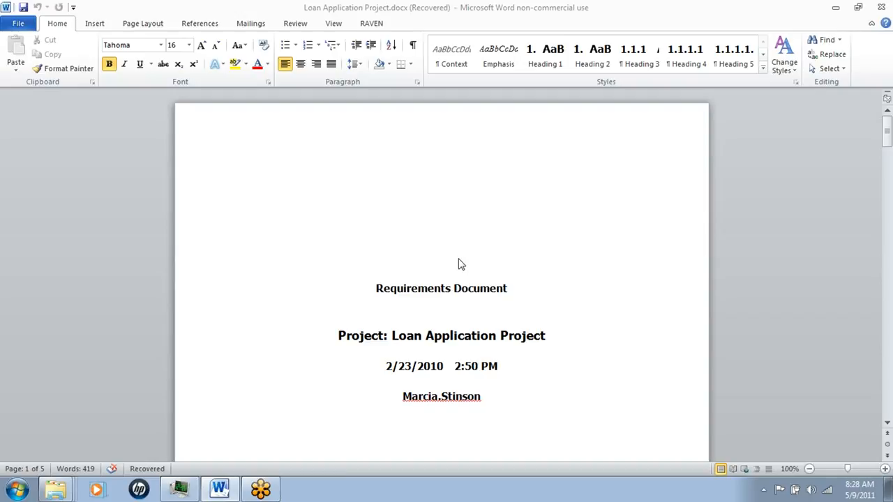
Review the requirements document from its title page through the table of contents and business request to the Loan Application Process Requirements heading
scroll(466, 258, "down", 4)
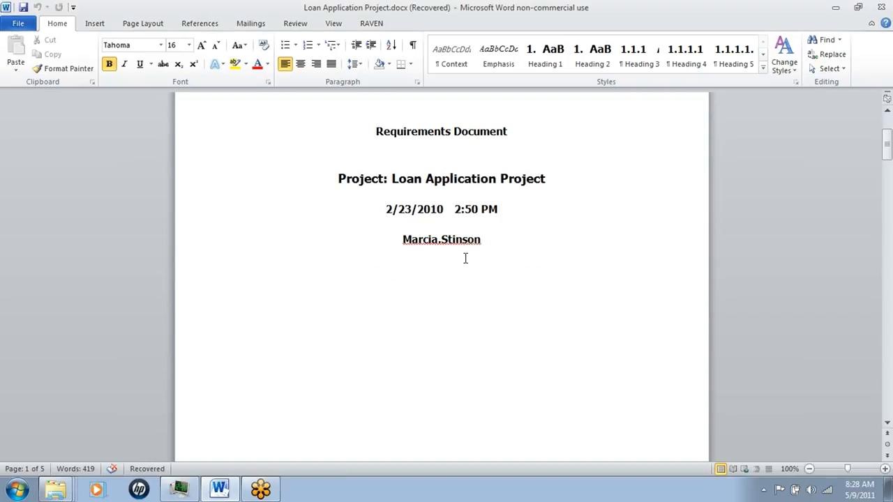
scroll(457, 265, "down", 15)
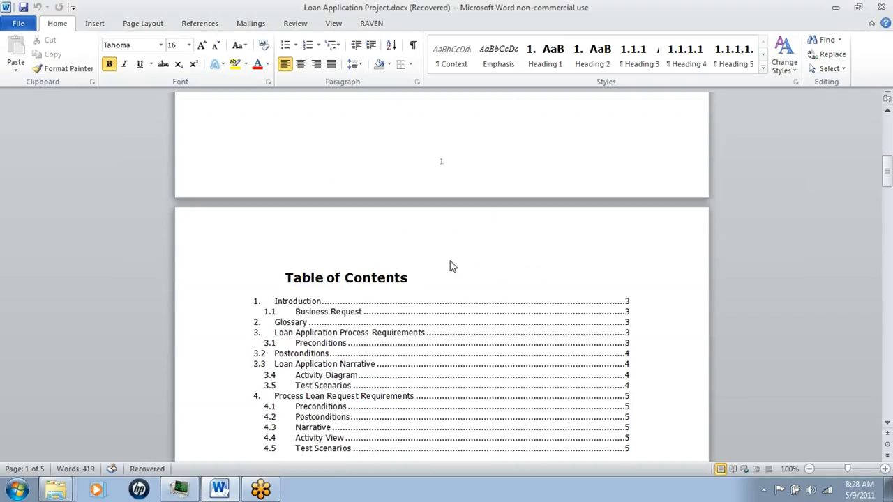
scroll(449, 265, "down", 2)
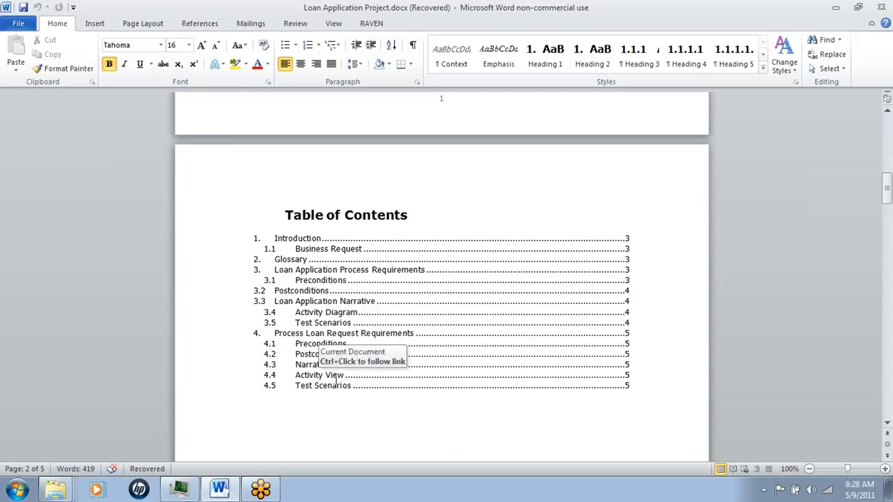
scroll(359, 385, "down", 1)
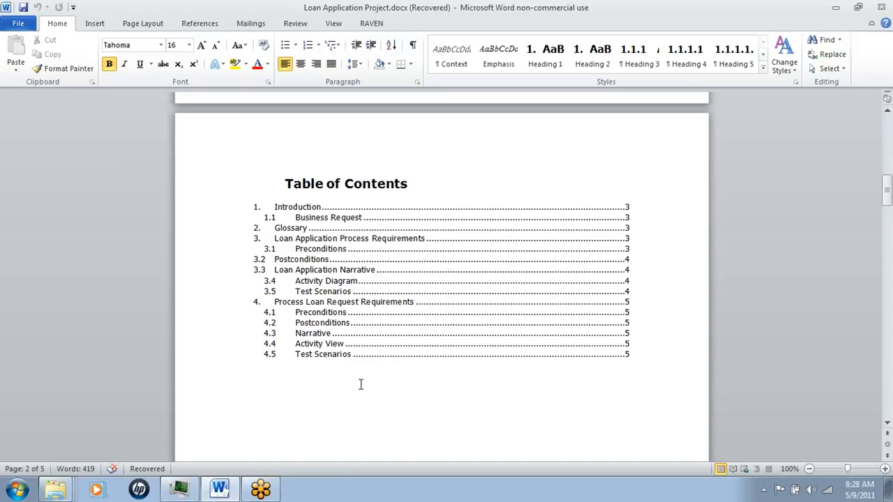
scroll(368, 379, "down", 7)
scroll(370, 377, "down", 15)
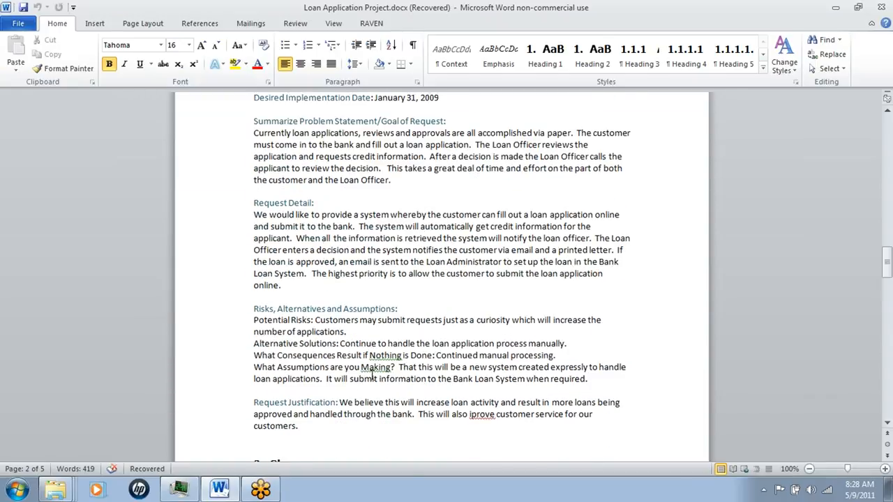
scroll(373, 377, "down", 11)
scroll(371, 380, "up", 2)
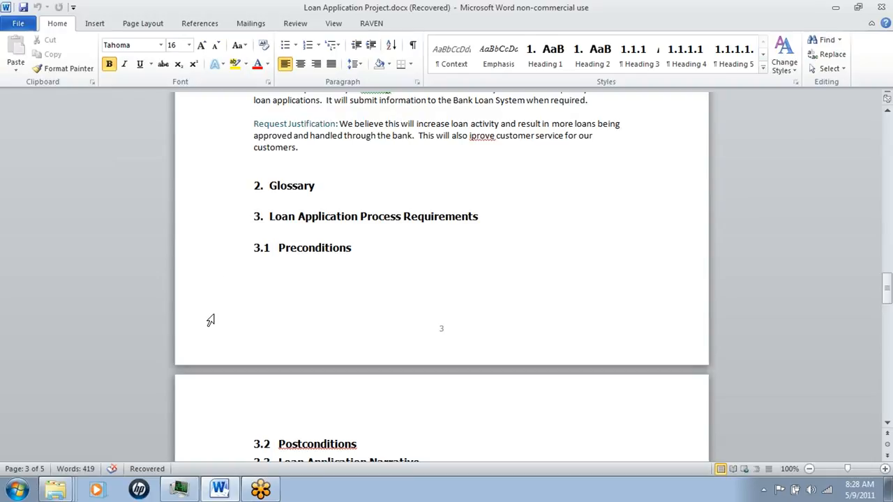
Open the RAVEN business glossary manager, examine the Agile Scrum Glossary terms and management commands, and close it
left_click(372, 24)
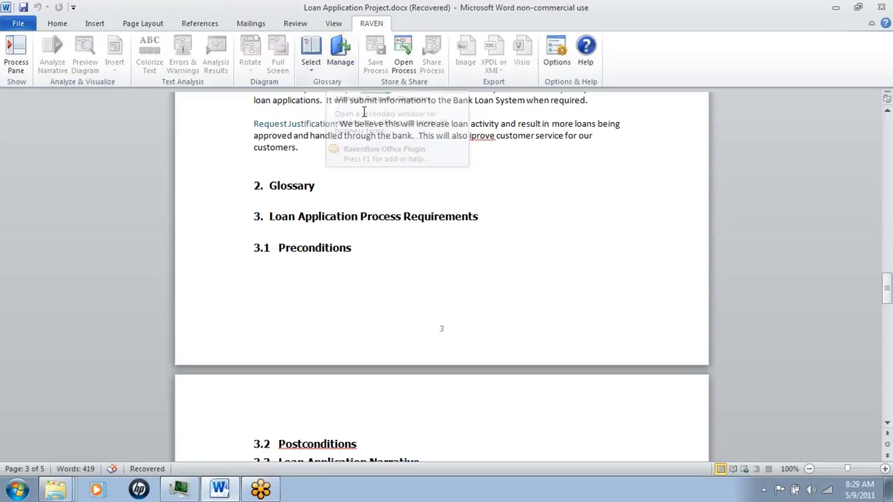
left_click(340, 55)
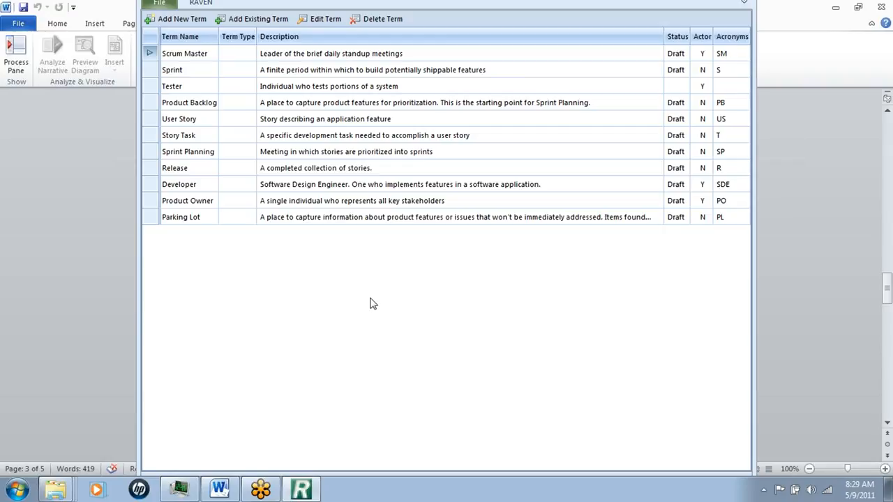
left_click(745, 5)
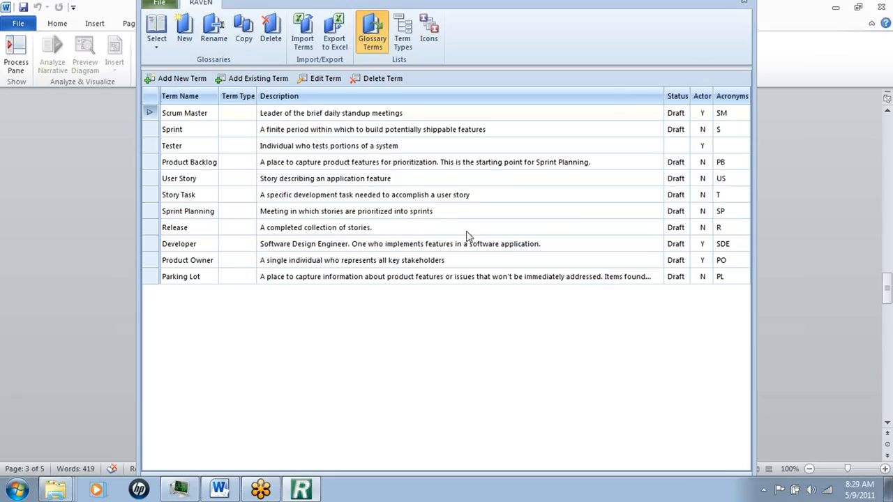
left_click_drag(558, 6, 572, 37)
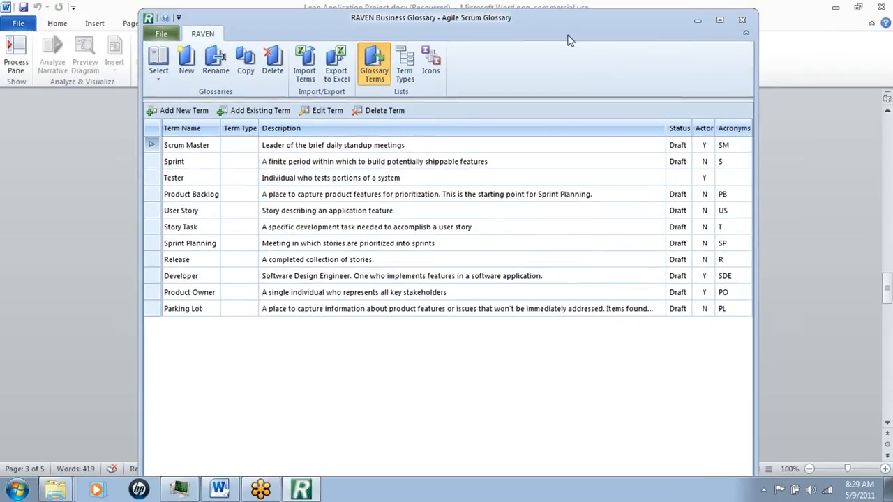
left_click(744, 21)
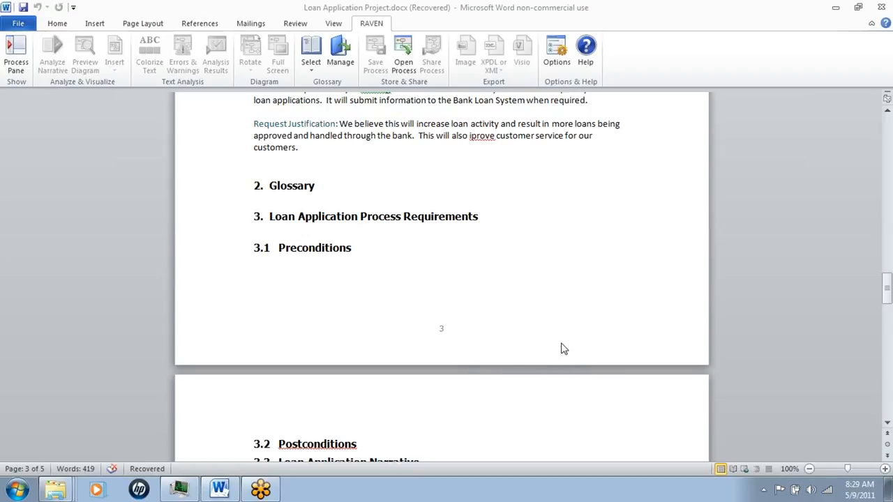
Show the RAVEN process pane with the loan application narrative, analyze the narrative, and display its errors and warnings
left_click(15, 49)
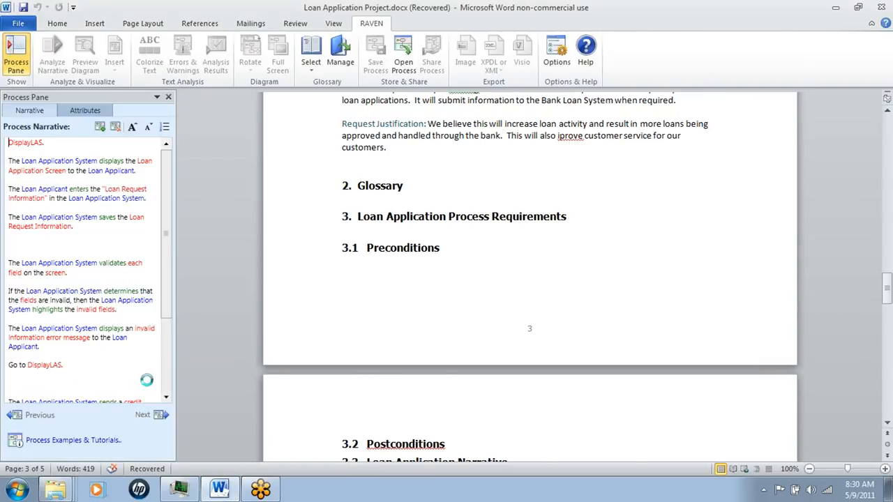
mouse_move(168, 273)
left_mouse_down()
mouse_move(166, 345)
mouse_move(177, 266)
left_mouse_up()
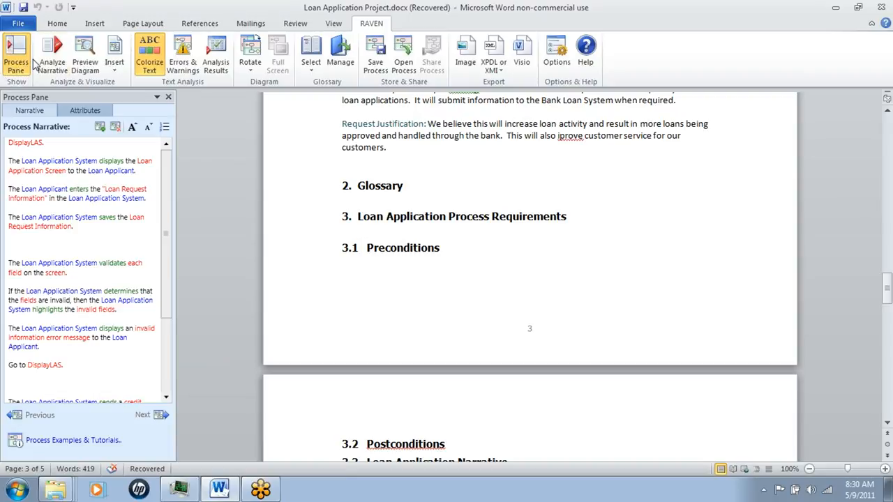
left_click(59, 62)
left_click(185, 52)
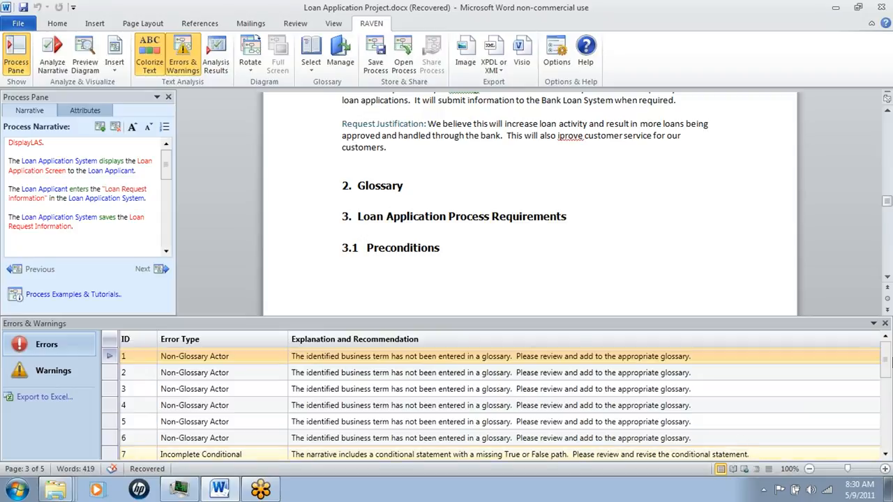
In the sentence flagged as Missing Object, replace "notifies" with "mails a Loan Decition Letter to" and reanalyze the narrative
left_click_drag(886, 359, 883, 428)
left_click(185, 422)
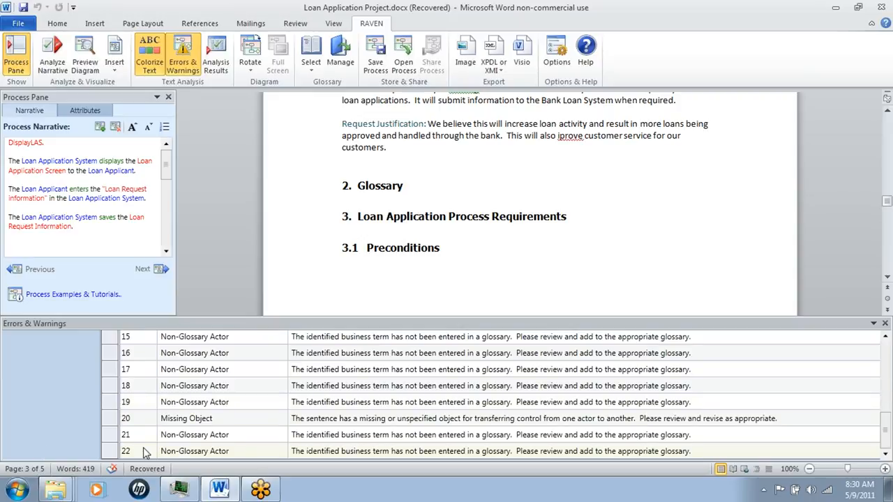
left_click(190, 425)
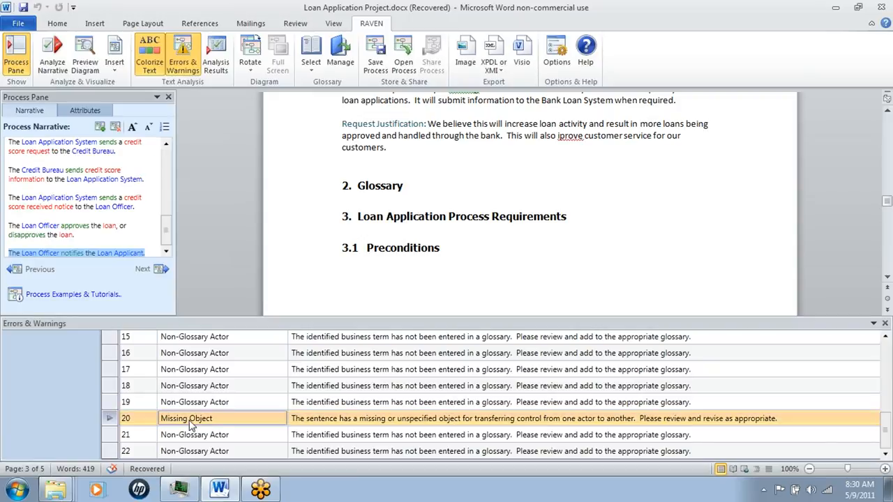
left_click(82, 253)
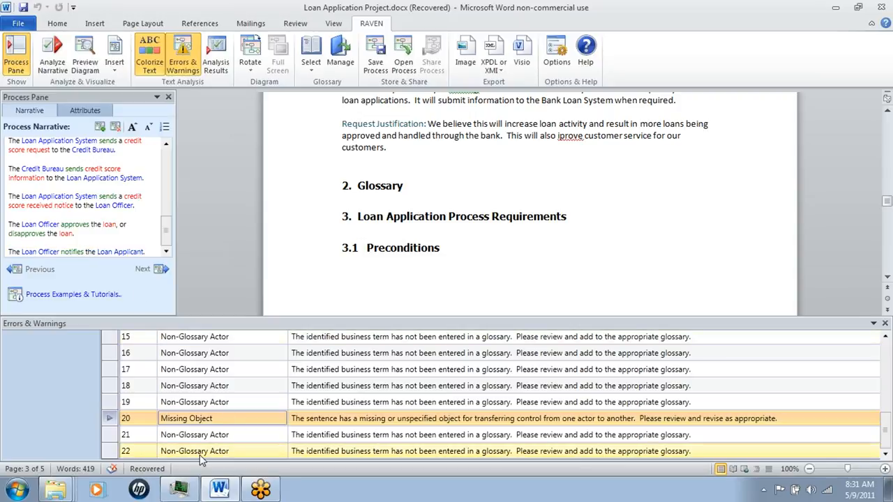
key("BackSpace")
key("BackSpace")
key("BackSpace")
key("BackSpace")
key("BackSpace")
key("BackSpace")
key("BackSpace")
key("BackSpace")
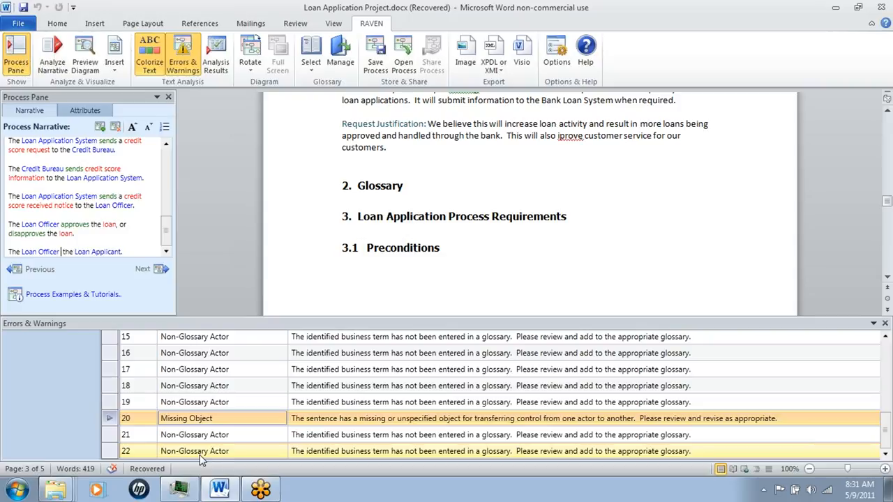
type("sends")
key("BackSpace")
key("BackSpace")
key("BackSpace")
key("BackSpace")
key("BackSpace")
type("mails a Loan Decl")
type("tion Letter to")
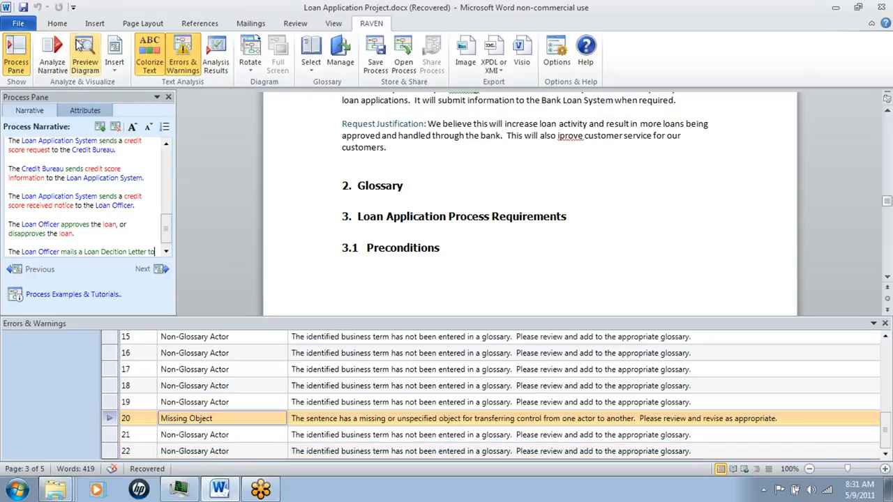
left_click(53, 56)
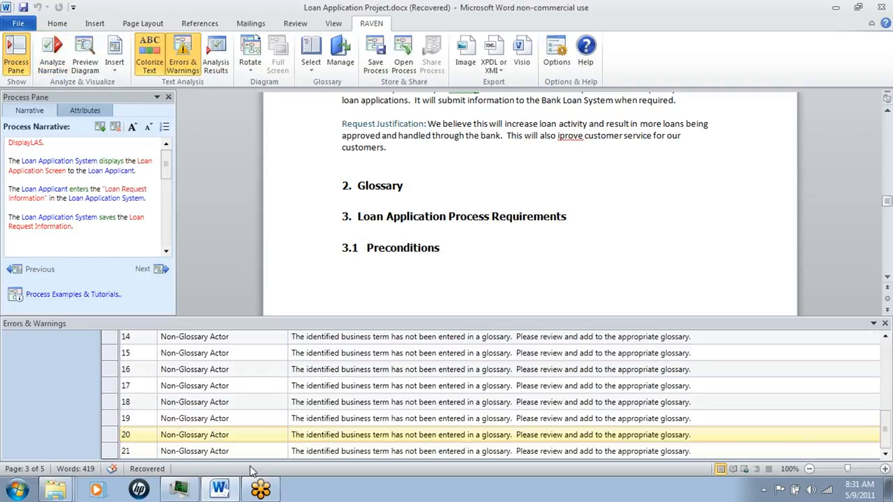
Resolve the Incomplete Conditional error by starting the credit score request sentence with "Else, the", and reanalyze the narrative
left_click_drag(885, 430, 773, 392)
left_click(212, 381)
left_click_drag(166, 177, 165, 191)
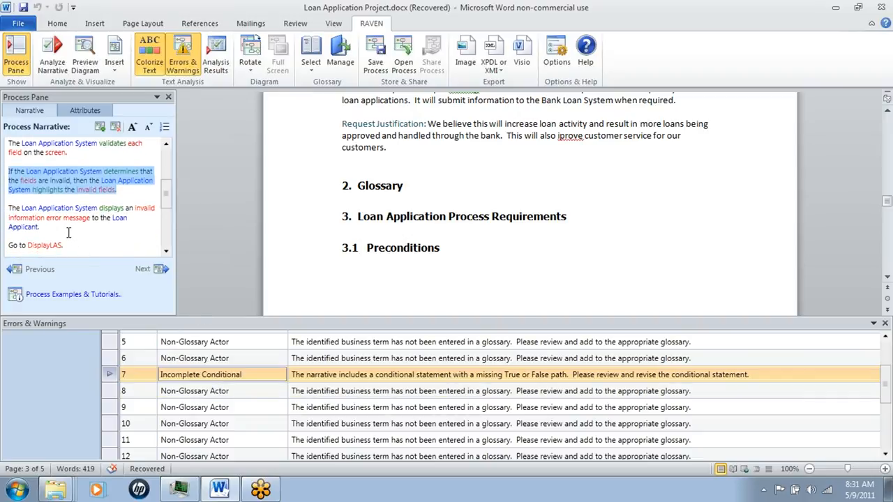
left_click_drag(173, 202, 167, 222)
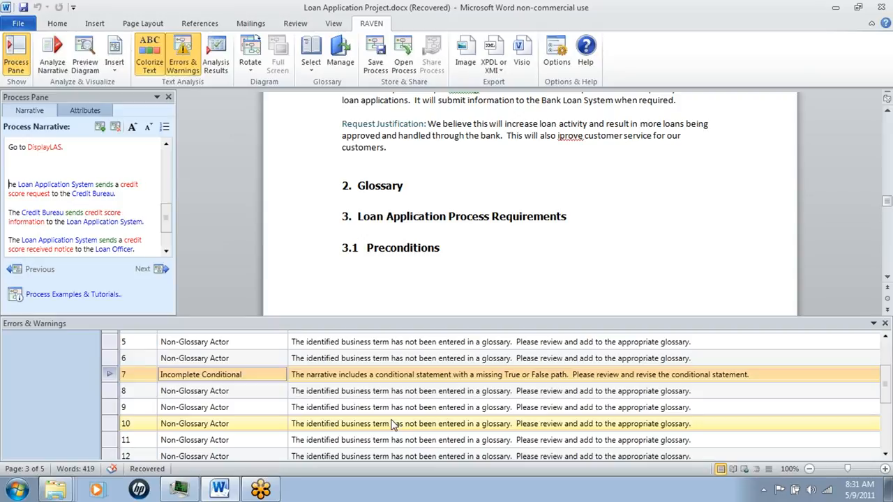
type("Else, t")
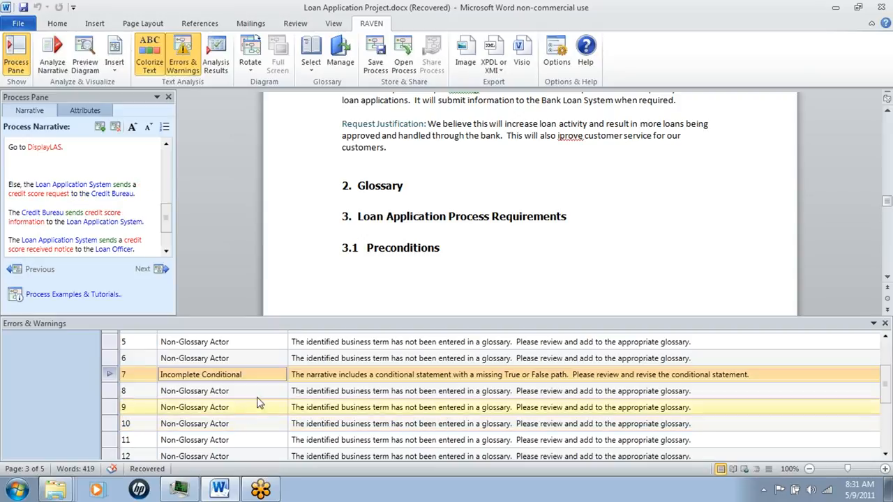
left_click(59, 62)
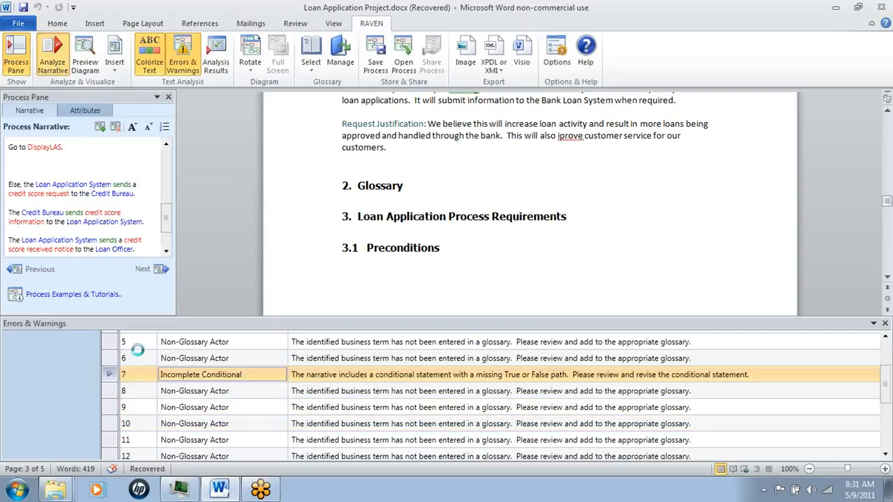